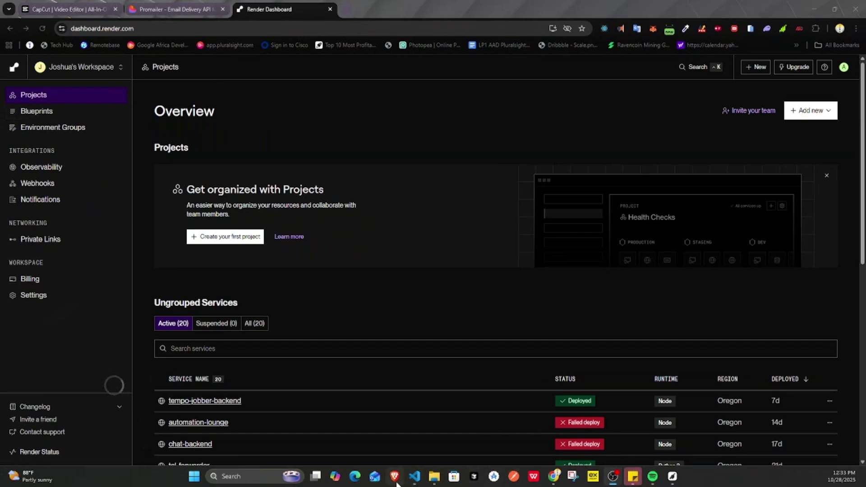
Step: Bring the mail server project forward, review app.ts and server.ts, and restore the window size
{"action": "left_click", "coordinate": [415, 476]}
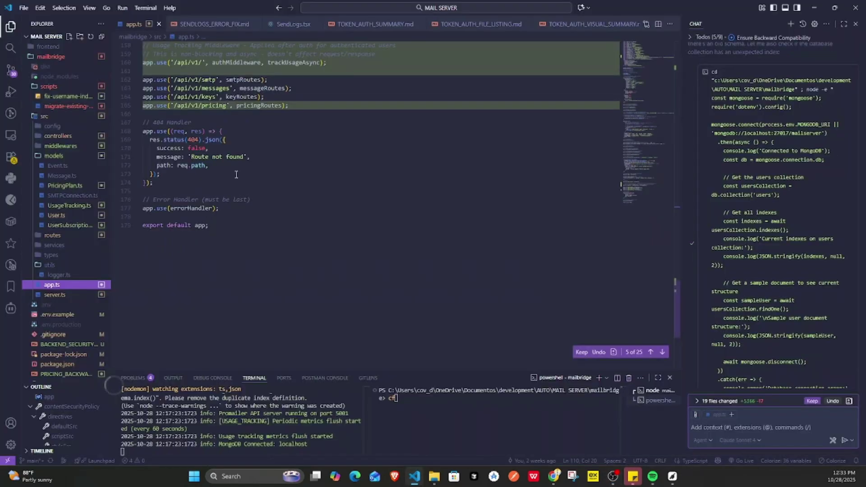
{"action": "scroll", "coordinate": [236, 259], "scroll_direction": "up", "scroll_amount": 20}
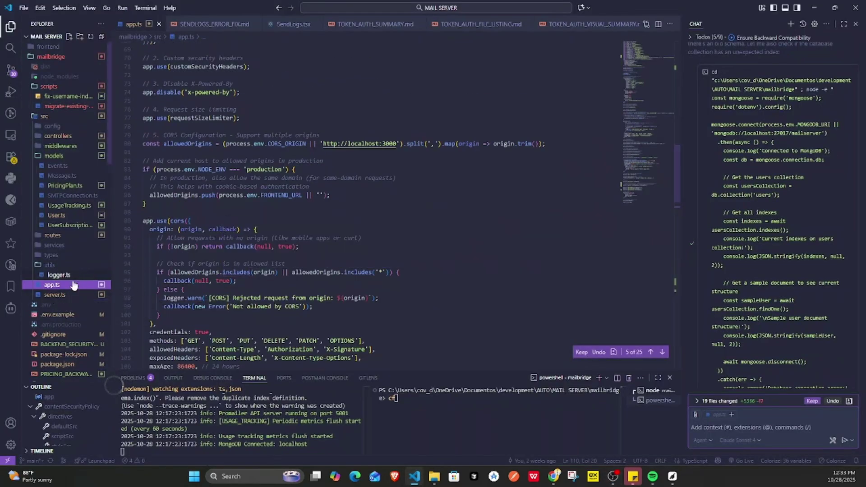
{"action": "left_click", "coordinate": [61, 295]}
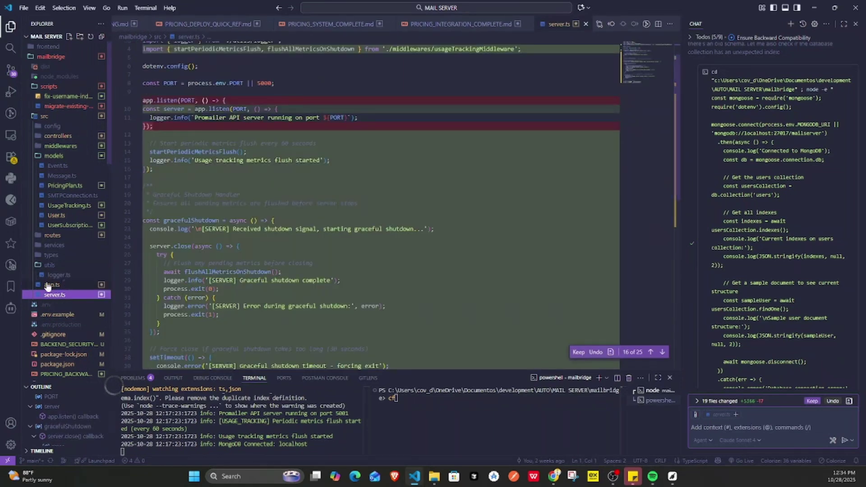
{"action": "left_click", "coordinate": [50, 285]}
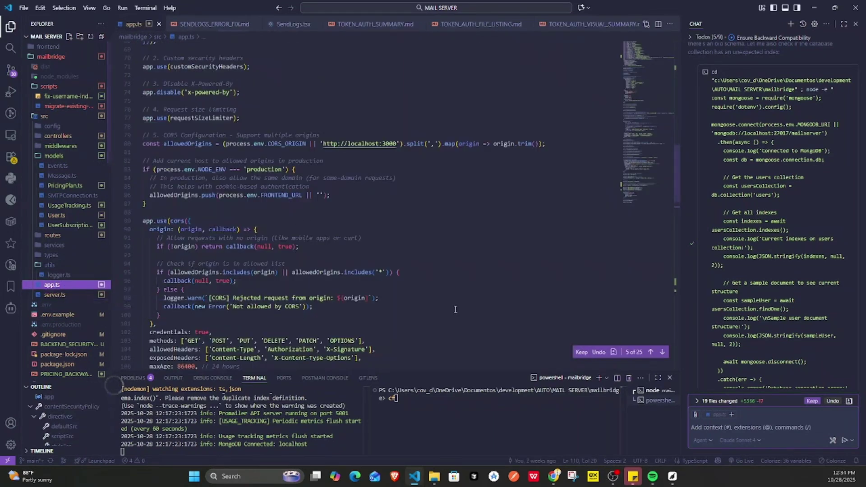
{"action": "scroll", "coordinate": [454, 294], "scroll_direction": "up", "scroll_amount": 20}
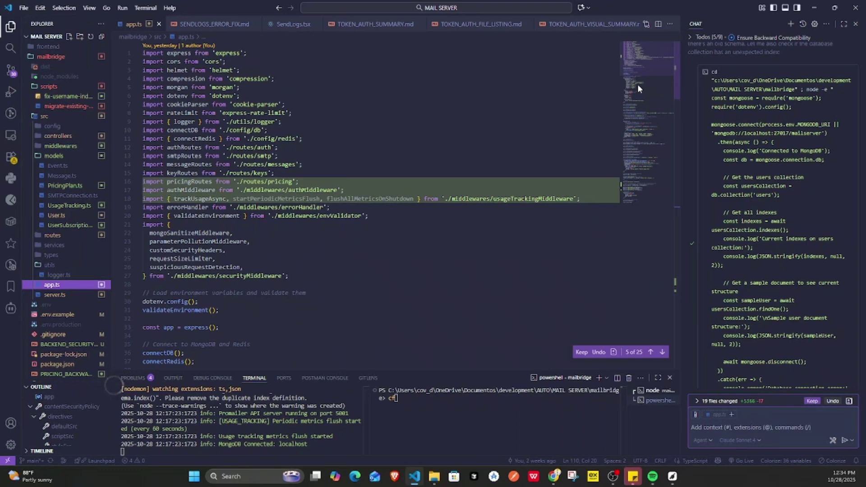
{"action": "scroll", "coordinate": [518, 231], "scroll_direction": "down", "scroll_amount": 5}
{"action": "scroll", "coordinate": [514, 230], "scroll_direction": "up", "scroll_amount": 5}
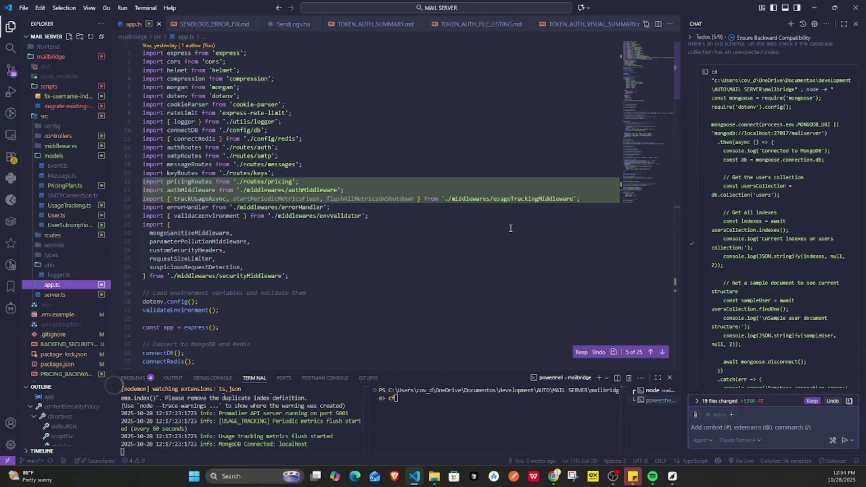
{"action": "left_click", "coordinate": [829, 9]}
Step: Maximize Chrome and show the promailer.xyz landing page headed 'Email Delivery, Simplified'
{"action": "left_click", "coordinate": [834, 9]}
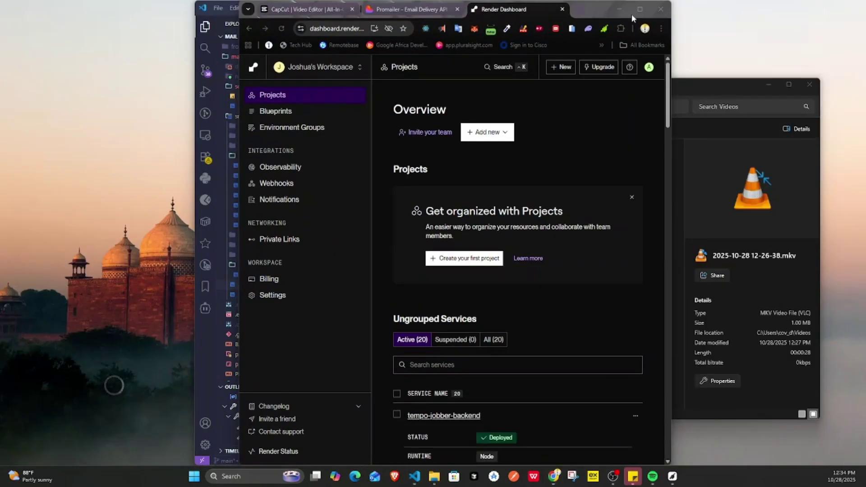
{"action": "left_click", "coordinate": [637, 14]}
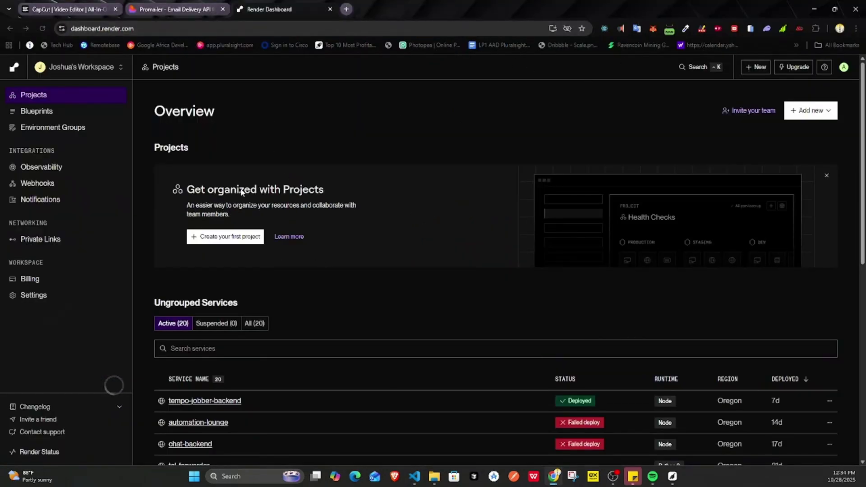
{"action": "left_click", "coordinate": [173, 14]}
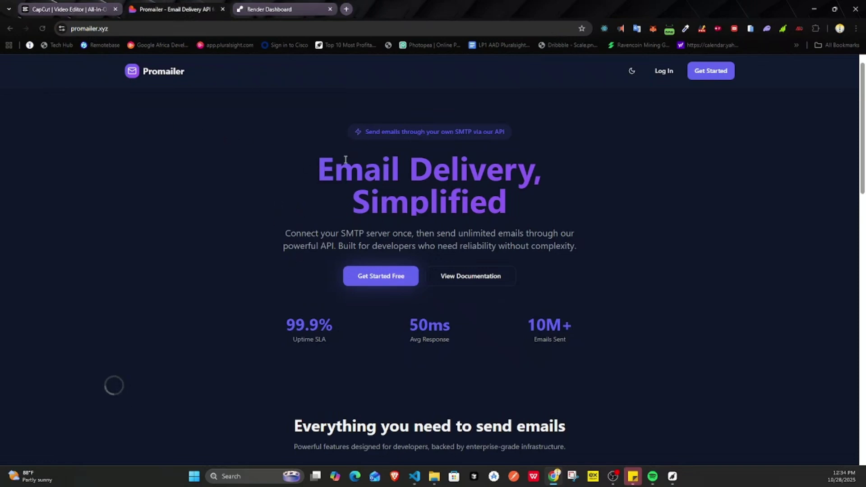
{"action": "left_click_drag", "start_coordinate": [321, 161], "coordinate": [438, 204]}
{"action": "left_click", "coordinate": [450, 215]}
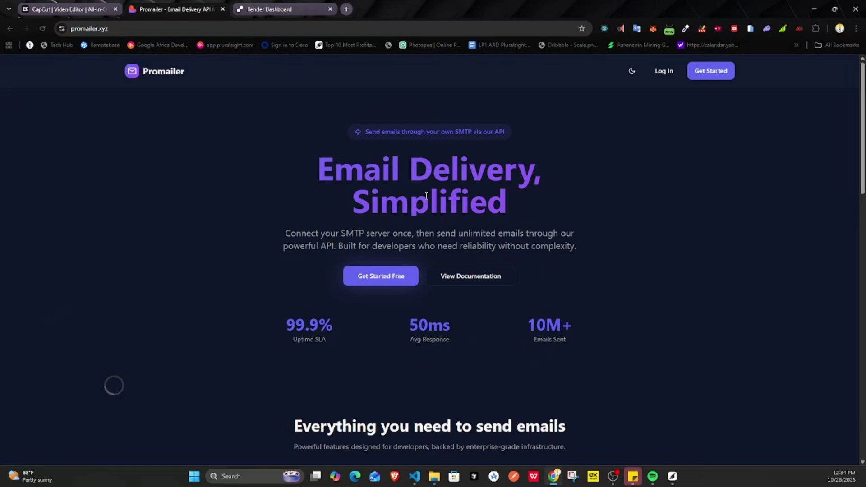
{"action": "scroll", "coordinate": [415, 198], "scroll_direction": "down", "scroll_amount": 7}
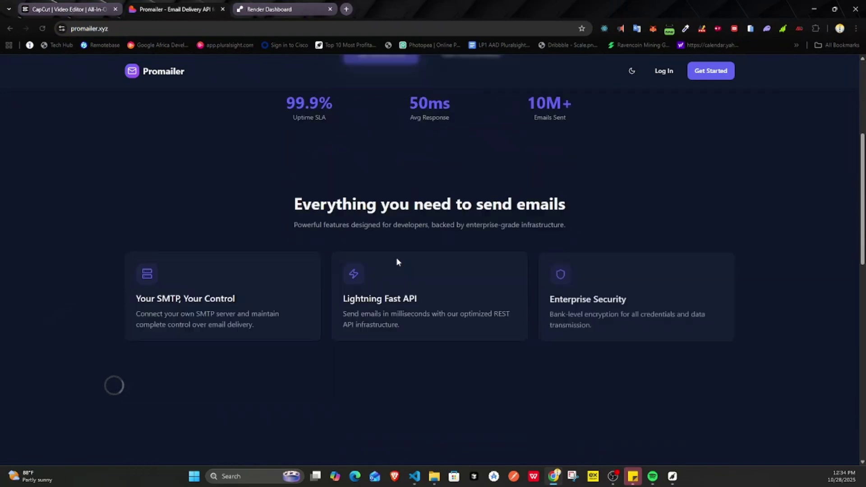
{"action": "scroll", "coordinate": [610, 199], "scroll_direction": "down", "scroll_amount": 6}
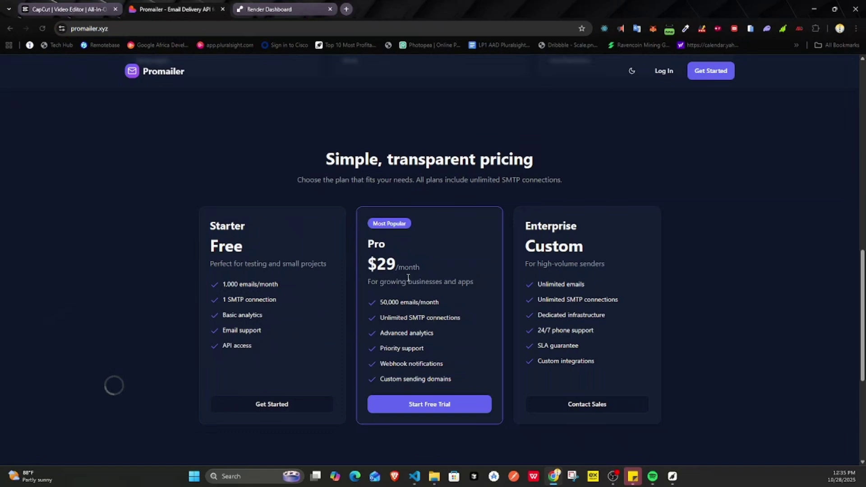
{"action": "left_click_drag", "start_coordinate": [378, 264], "coordinate": [400, 264]}
{"action": "left_click", "coordinate": [378, 266]}
{"action": "left_click_drag", "start_coordinate": [378, 266], "coordinate": [400, 265]}
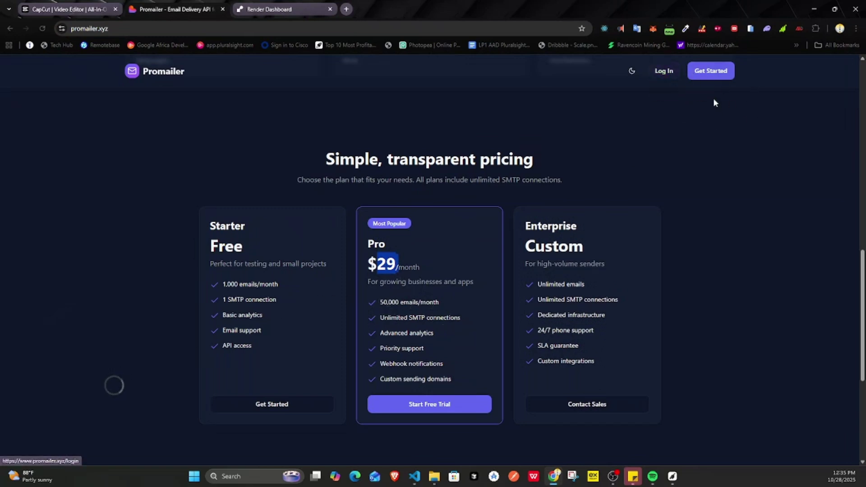
{"action": "scroll", "coordinate": [647, 126], "scroll_direction": "up", "scroll_amount": 15}
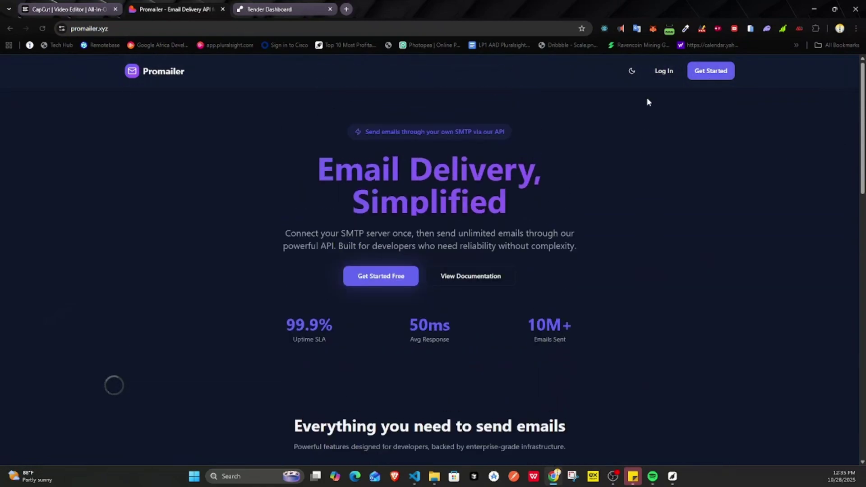
Step: Switch the Promailer landing page to the light theme and scroll through it
{"action": "left_click", "coordinate": [632, 71]}
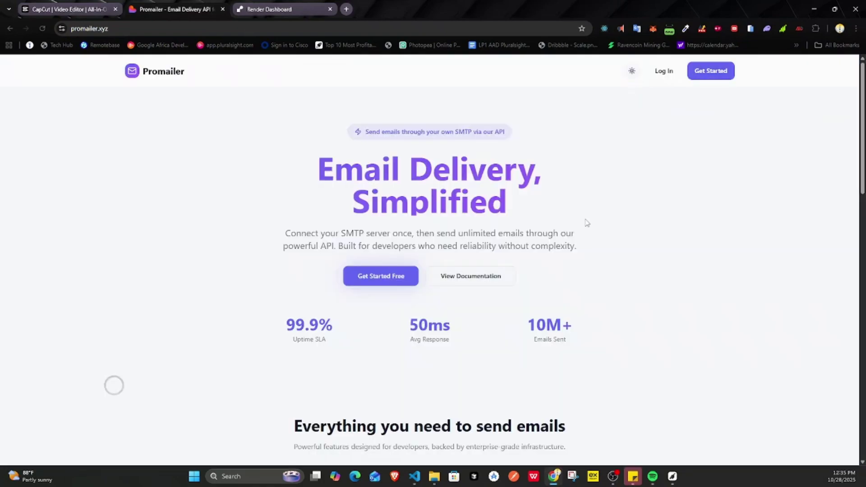
{"action": "scroll", "coordinate": [586, 212], "scroll_direction": "down", "scroll_amount": 20}
{"action": "scroll", "coordinate": [569, 258], "scroll_direction": "up", "scroll_amount": 10}
{"action": "scroll", "coordinate": [566, 265], "scroll_direction": "up", "scroll_amount": 5}
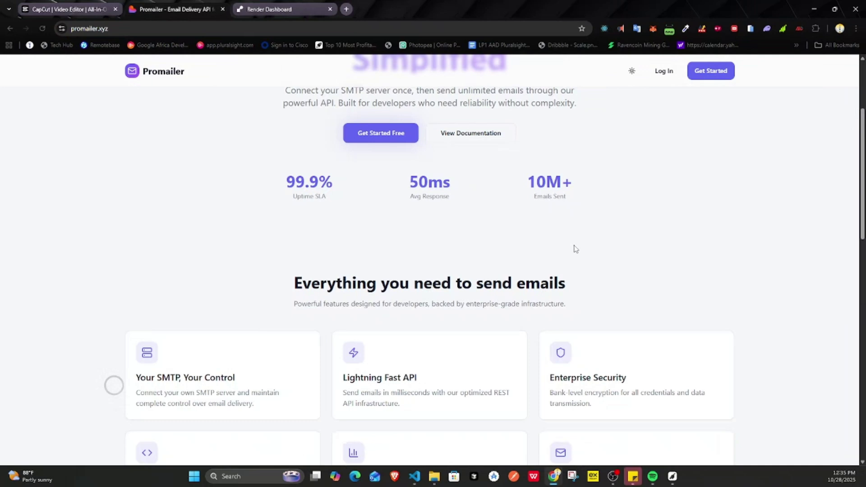
Step: Sign in with the saved credentials, restore the dark theme, and go to SMTP Connections
{"action": "left_click", "coordinate": [660, 72]}
{"action": "left_click", "coordinate": [417, 321]}
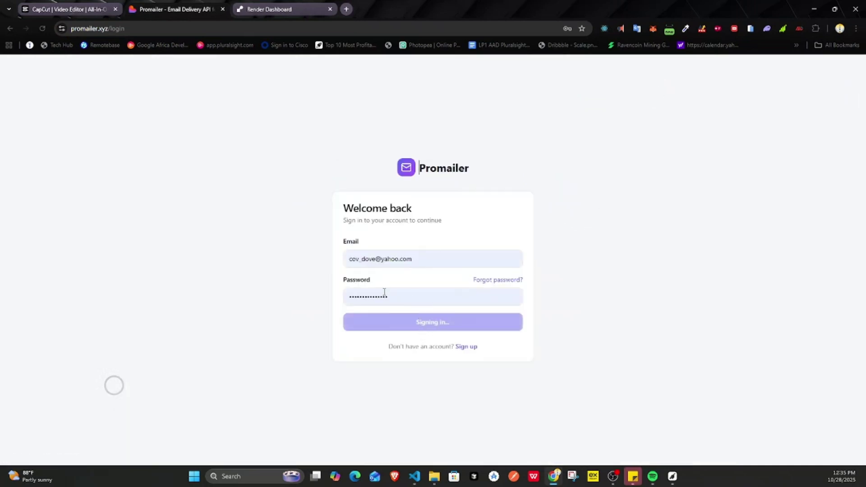
{"action": "left_click", "coordinate": [404, 296]}
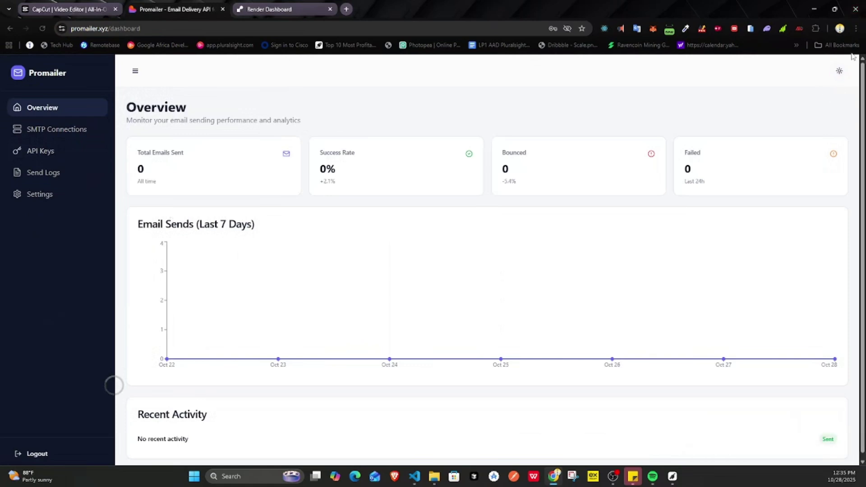
{"action": "left_click", "coordinate": [840, 70]}
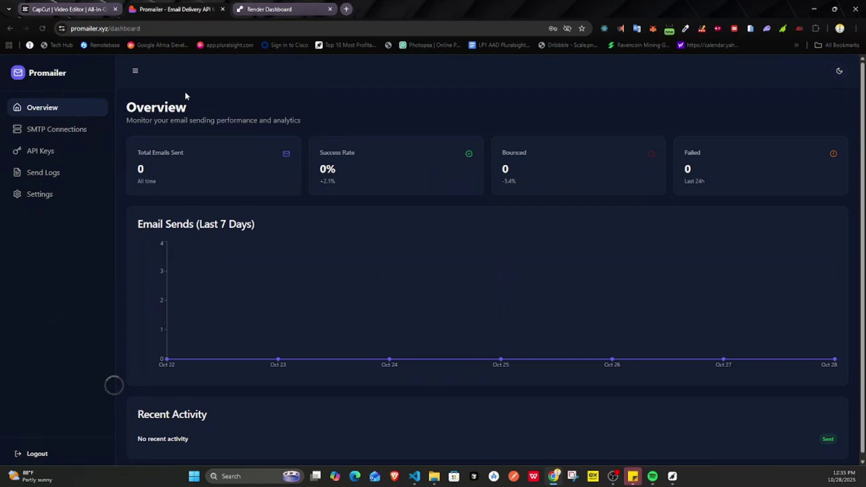
{"action": "left_click", "coordinate": [50, 130]}
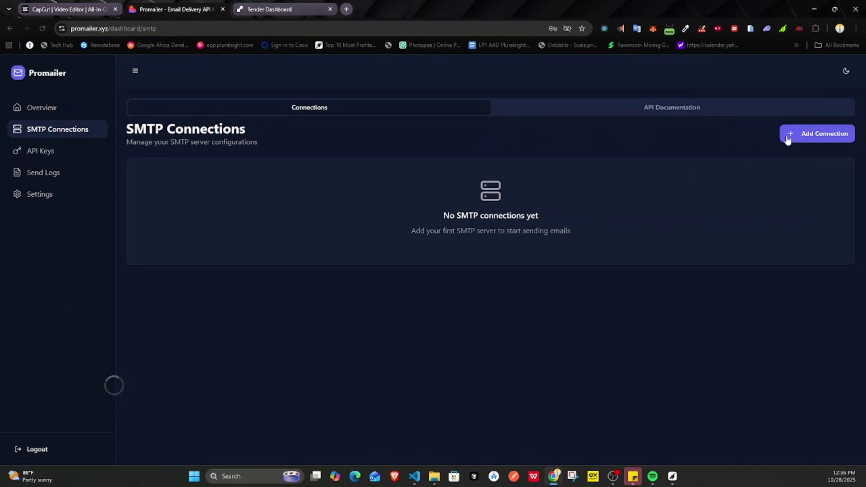
Step: Start a new SMTP connection, keep port 587 (TLS), and highlight the Default From Address label
{"action": "left_click", "coordinate": [807, 143]}
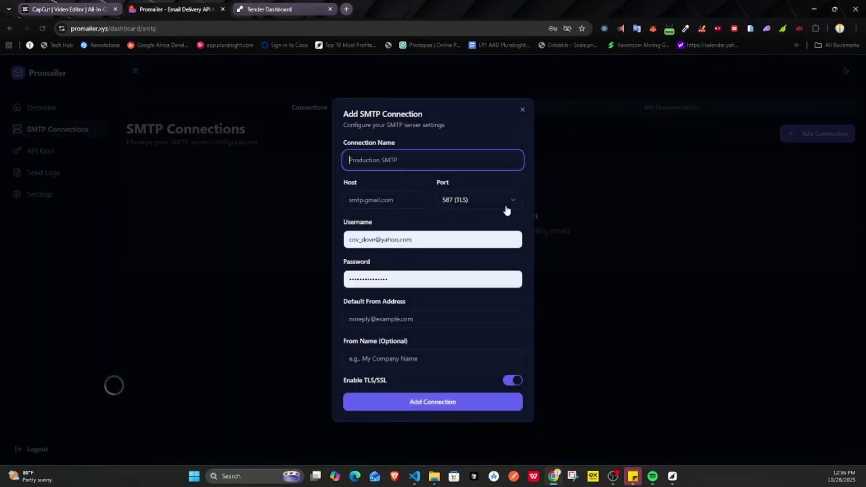
{"action": "left_click", "coordinate": [372, 194]}
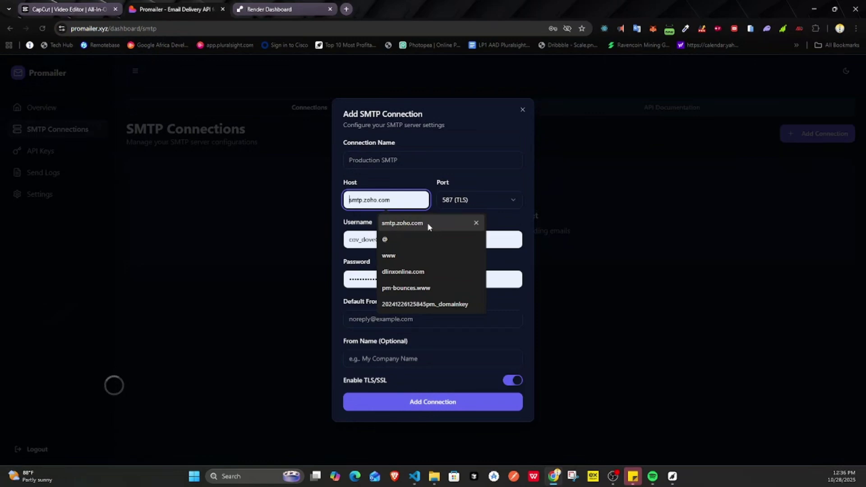
{"action": "left_click", "coordinate": [464, 201]}
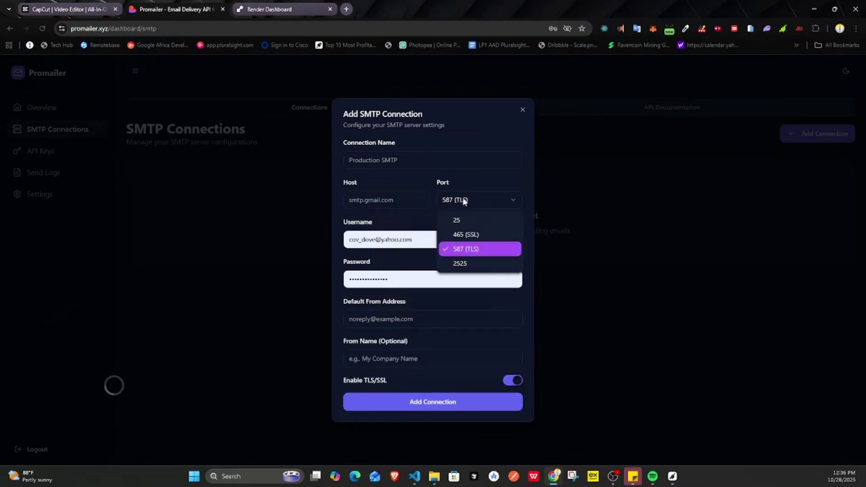
{"action": "left_click", "coordinate": [394, 228]}
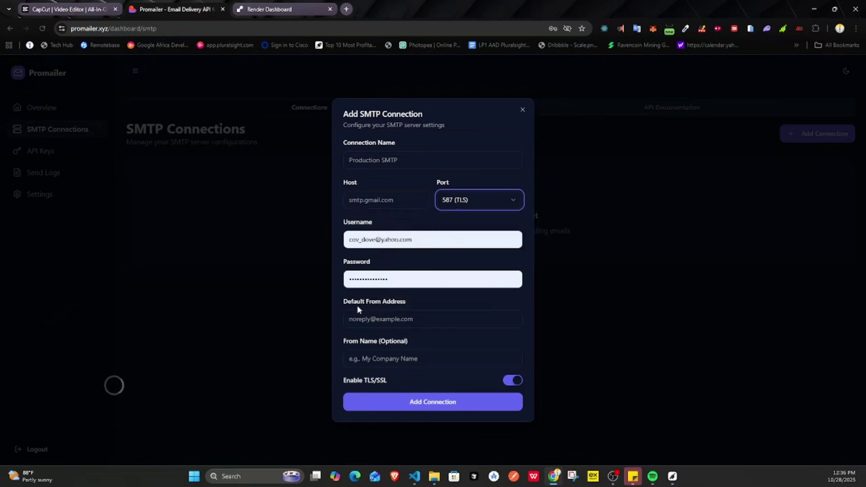
{"action": "double_click", "coordinate": [373, 301]}
{"action": "left_click_drag", "start_coordinate": [406, 302], "coordinate": [348, 300]}
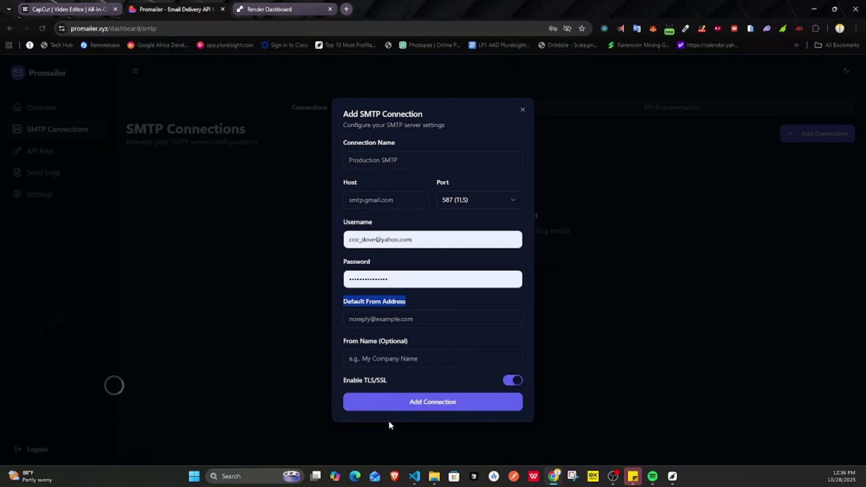
Step: Maximize the MAIL SERVER editor and place the caret on line 19 of app.ts
{"action": "left_click", "coordinate": [414, 477]}
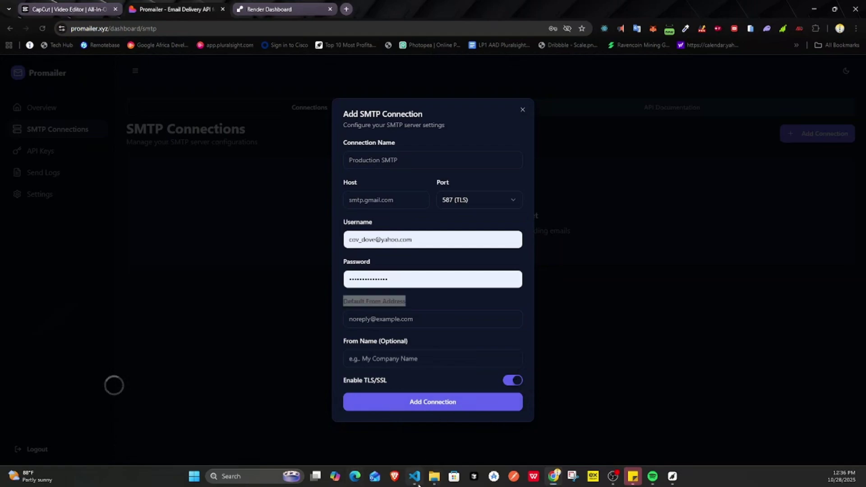
{"action": "left_click", "coordinate": [595, 8]}
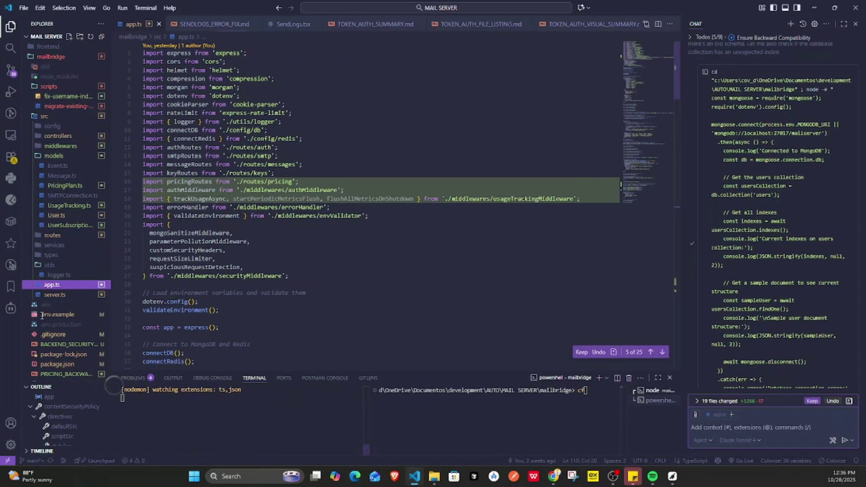
{"action": "scroll", "coordinate": [72, 201], "scroll_direction": "down", "scroll_amount": 10}
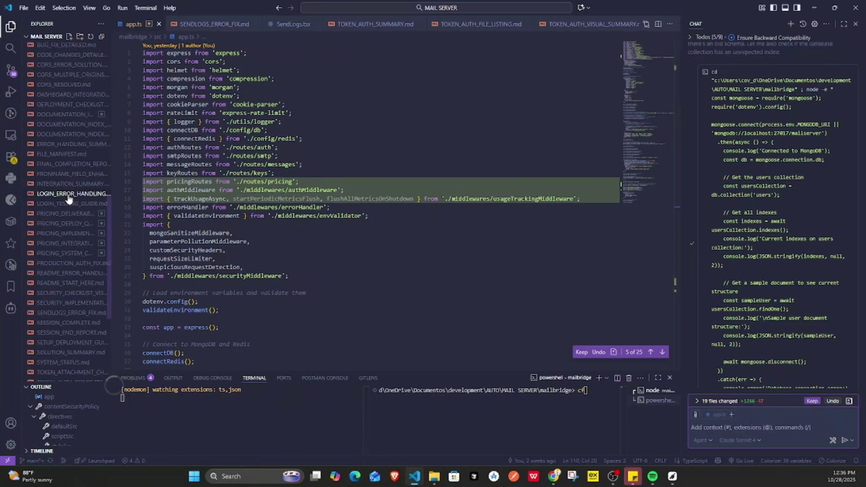
{"action": "scroll", "coordinate": [72, 201], "scroll_direction": "up", "scroll_amount": 10}
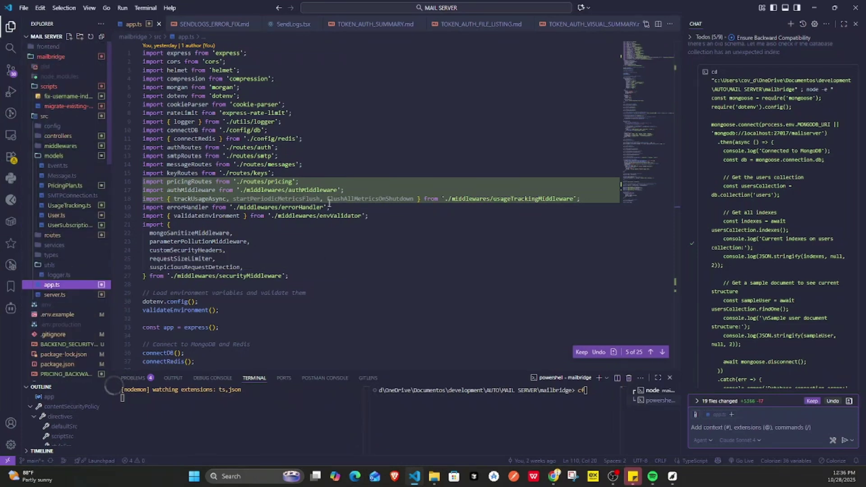
{"action": "left_click", "coordinate": [437, 209]}
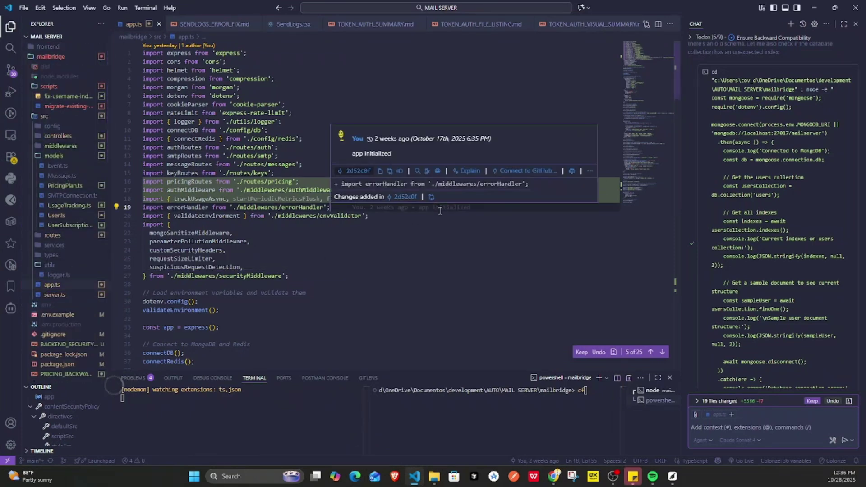
Step: Search project files for 'mail', browse the results, and dismiss the search
{"action": "key", "text": "ctrl+p"}
{"action": "type", "text": "mail"}
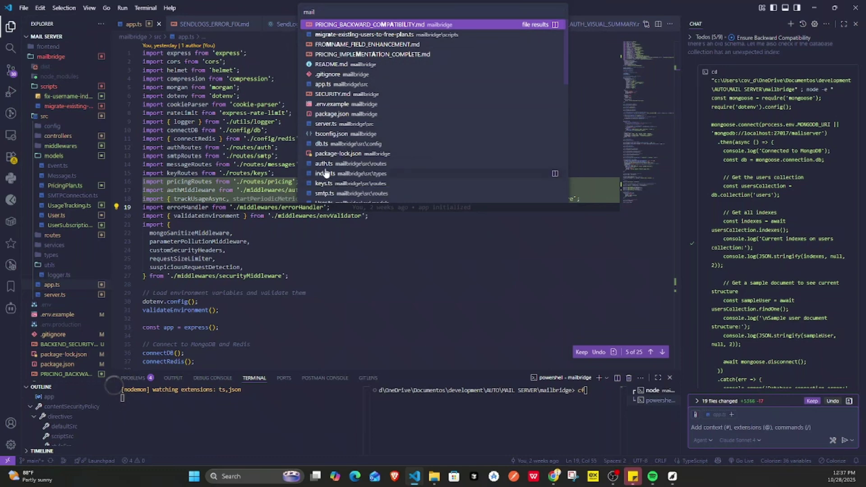
{"action": "scroll", "coordinate": [333, 157], "scroll_direction": "down", "scroll_amount": 3}
{"action": "scroll", "coordinate": [333, 157], "scroll_direction": "down", "scroll_amount": 6}
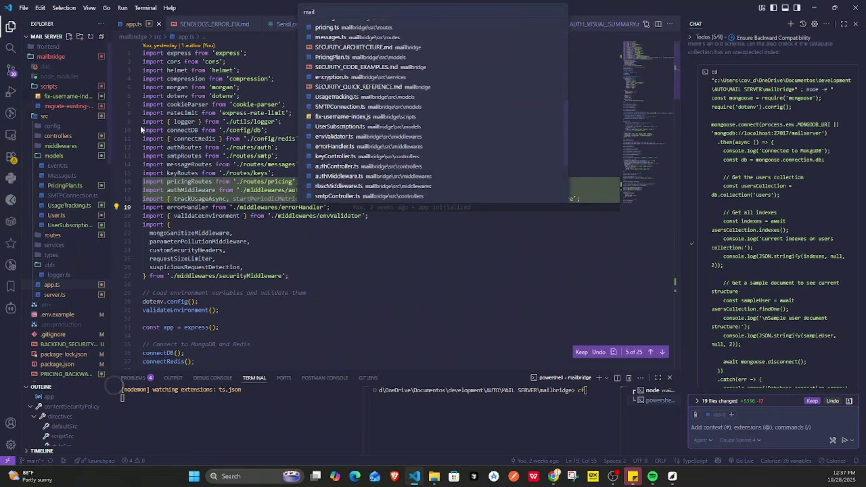
{"action": "left_click", "coordinate": [197, 164]}
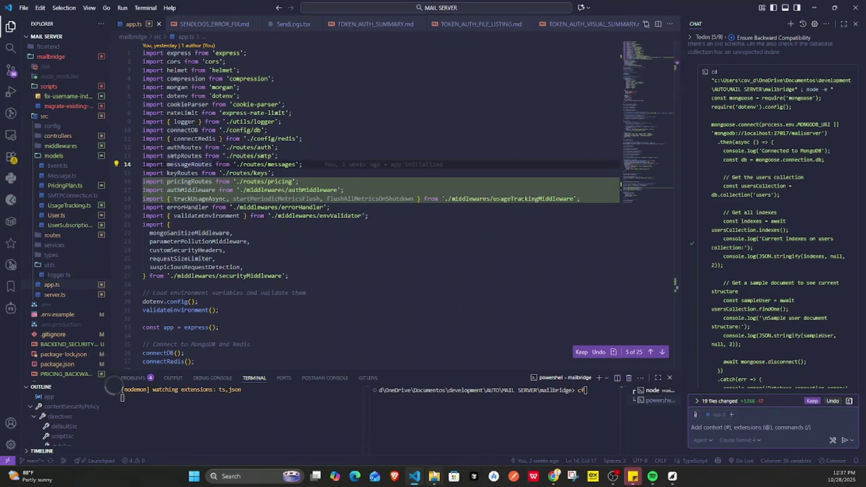
Step: Open the recent tempo-jobbers - Copy project maximized, with the caret at line 18 of mail.js
{"action": "right_click", "coordinate": [411, 480]}
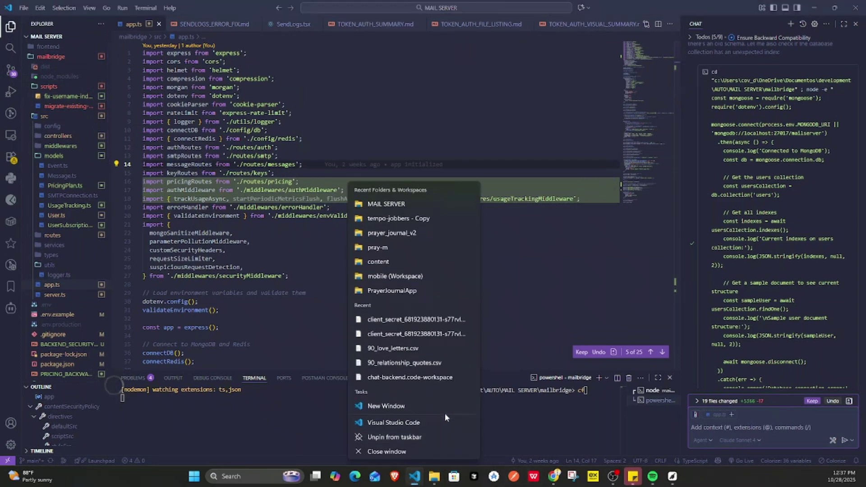
{"action": "left_click", "coordinate": [386, 220]}
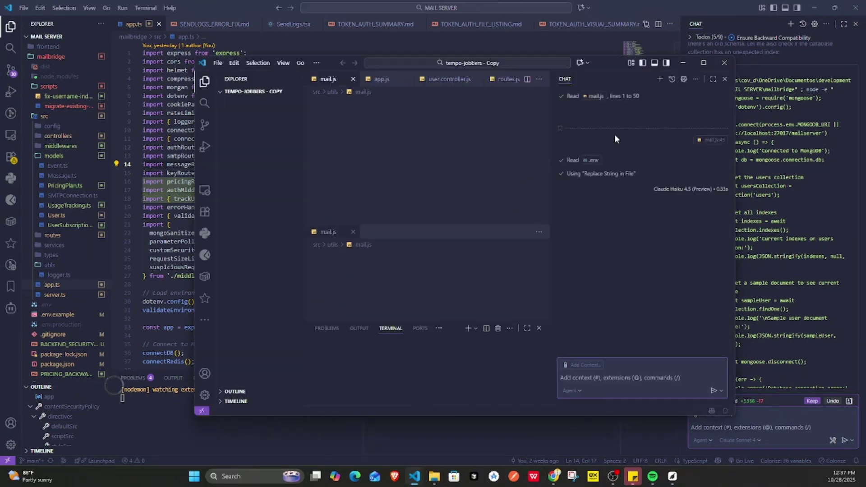
{"action": "left_click", "coordinate": [705, 63]}
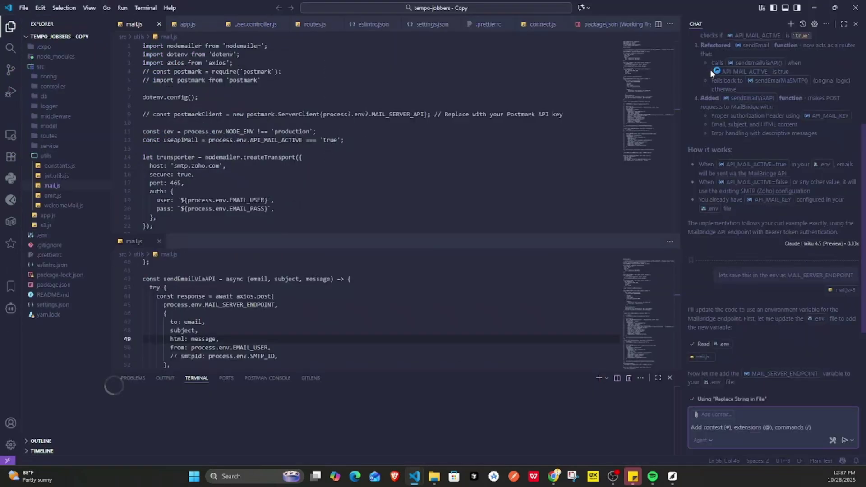
{"action": "left_click", "coordinate": [267, 191]}
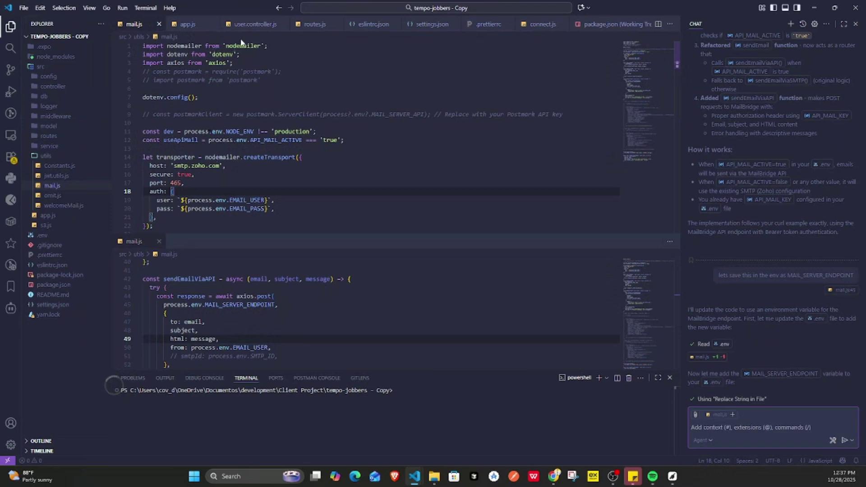
{"action": "scroll", "coordinate": [201, 85], "scroll_direction": "down", "scroll_amount": 1}
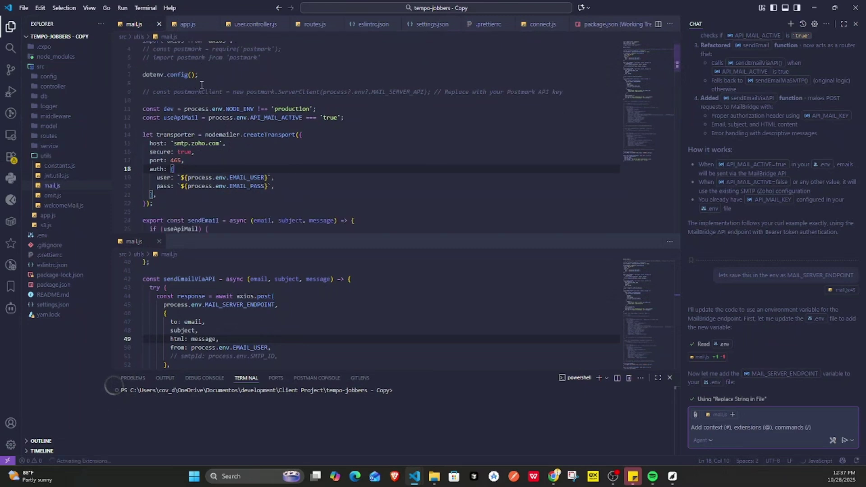
{"action": "scroll", "coordinate": [223, 83], "scroll_direction": "up", "scroll_amount": 1}
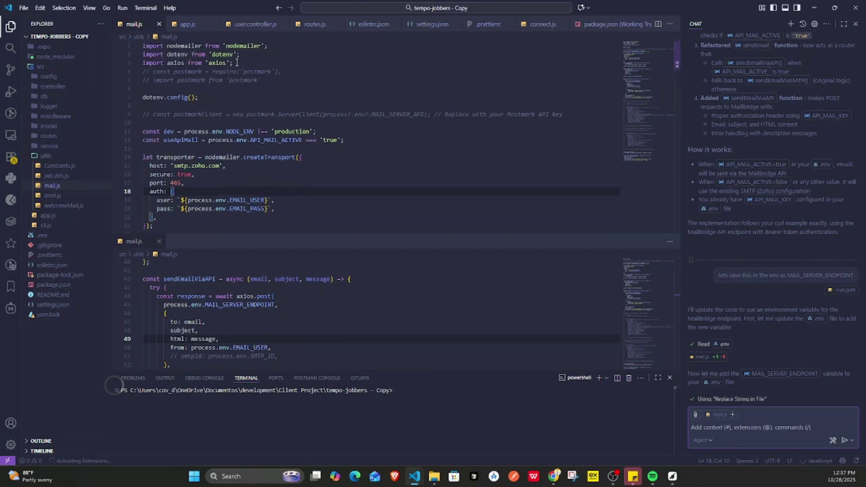